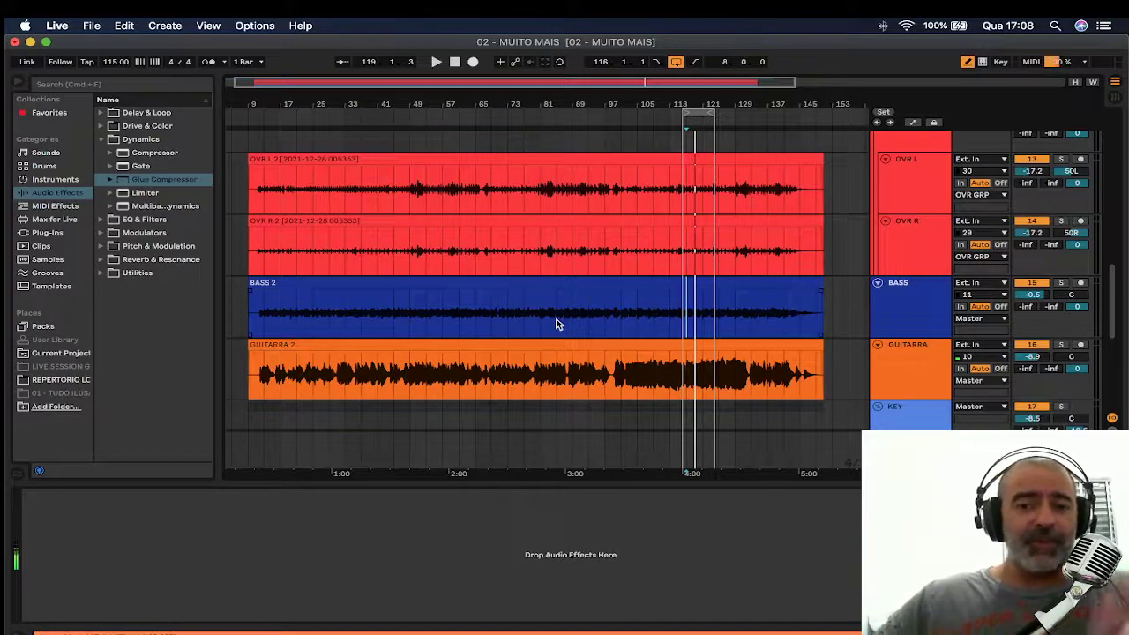
Step: Increase the BASS track's height in the arrangement and place the insert marker at bar 73
click(574, 311)
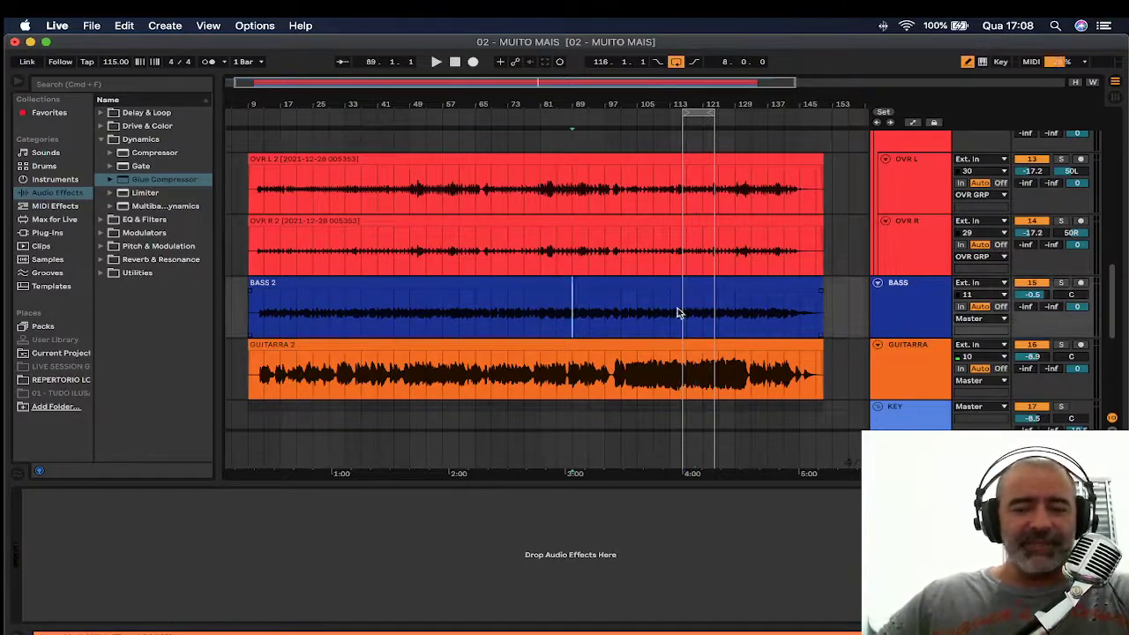
click(932, 319)
drag(909, 339, 909, 397)
click(507, 323)
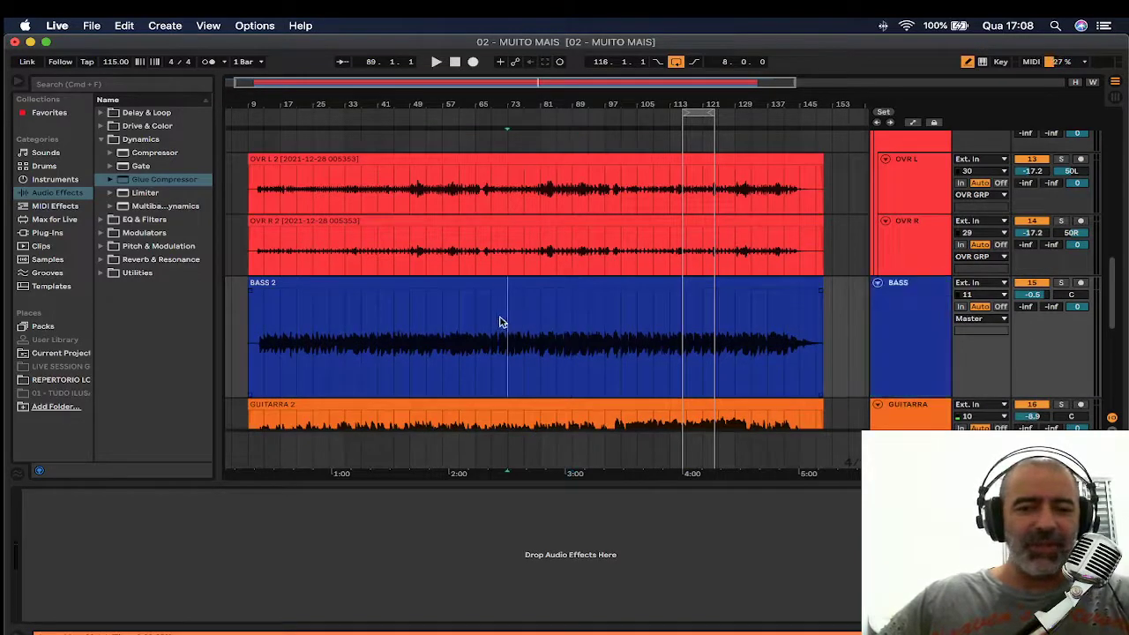
Step: Solo the BASS track
scroll(955, 250, up, 5)
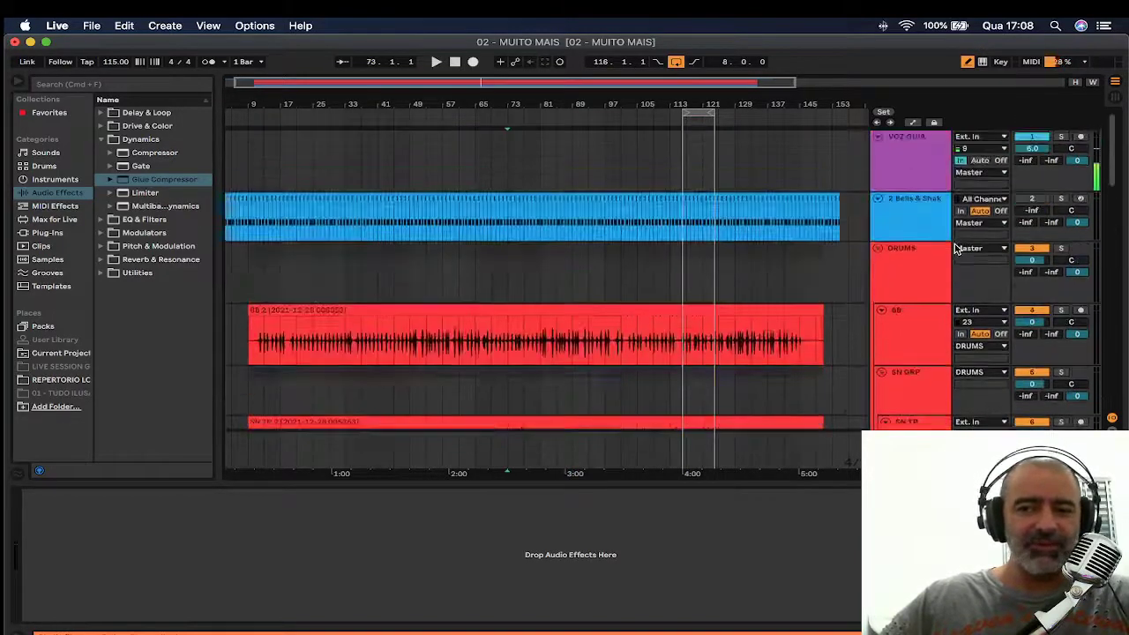
click(1063, 140)
scroll(789, 241, down, 2)
scroll(789, 241, down, 5)
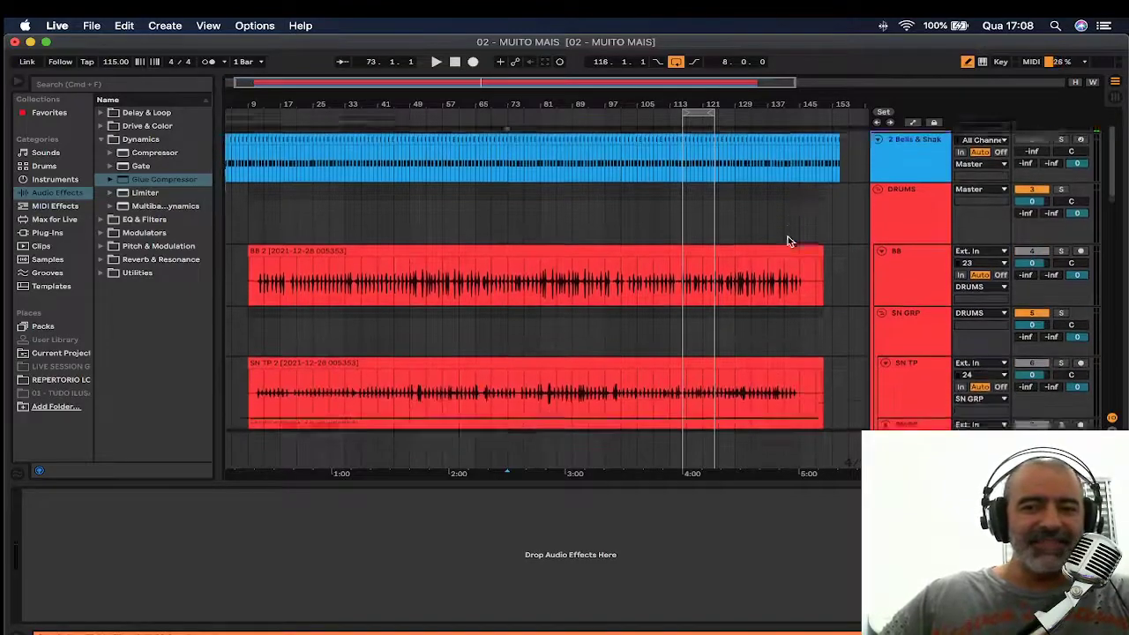
scroll(897, 297, down, 10)
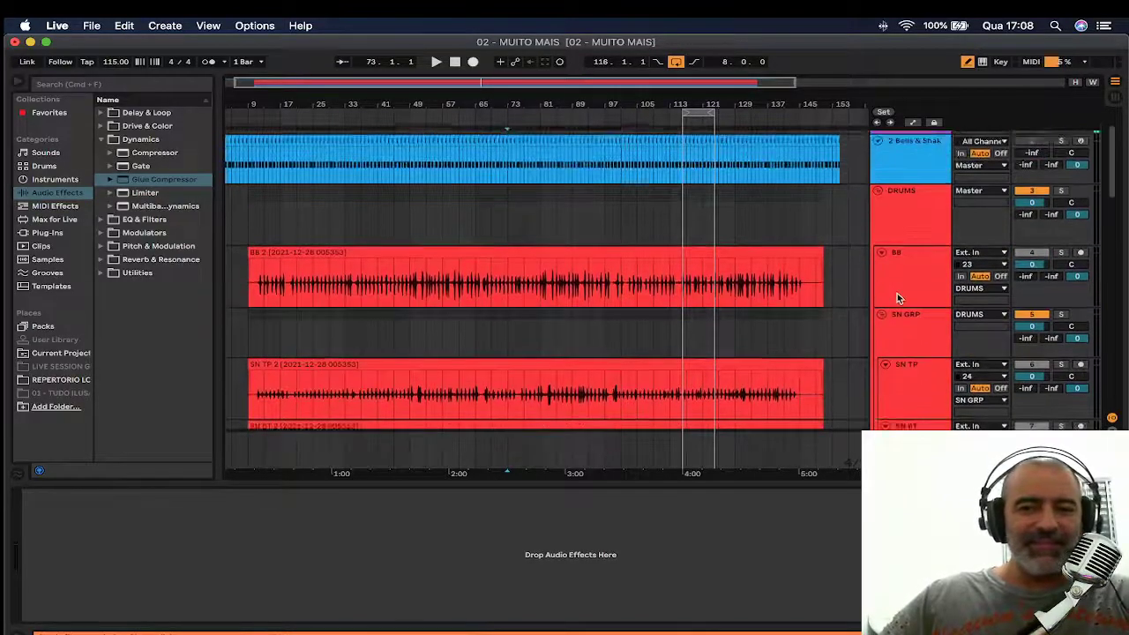
scroll(897, 297, down, 10)
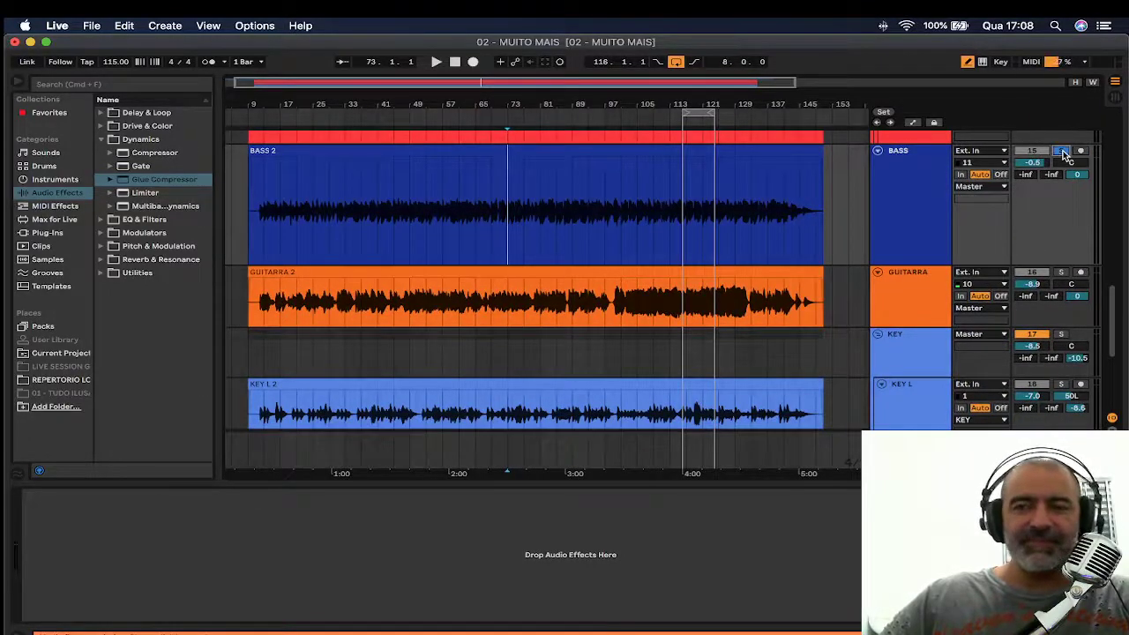
Step: Audition the soloed bass briefly from bar 73, stop, and restart playback from bar 65
key(space)
scroll(648, 211, up, 1)
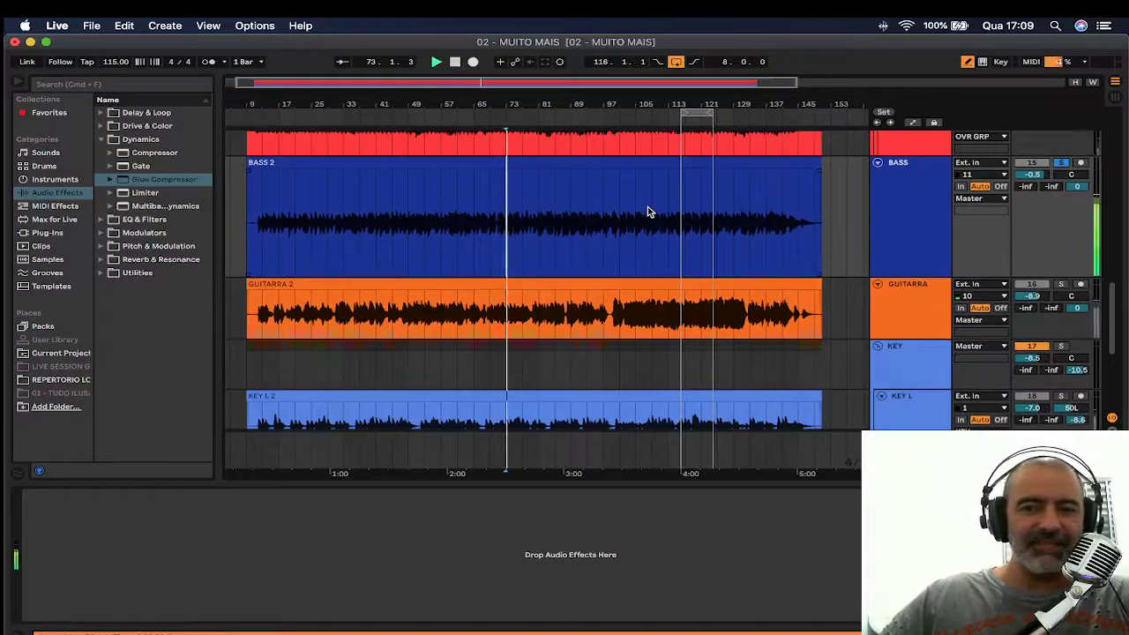
key(space)
click(473, 222)
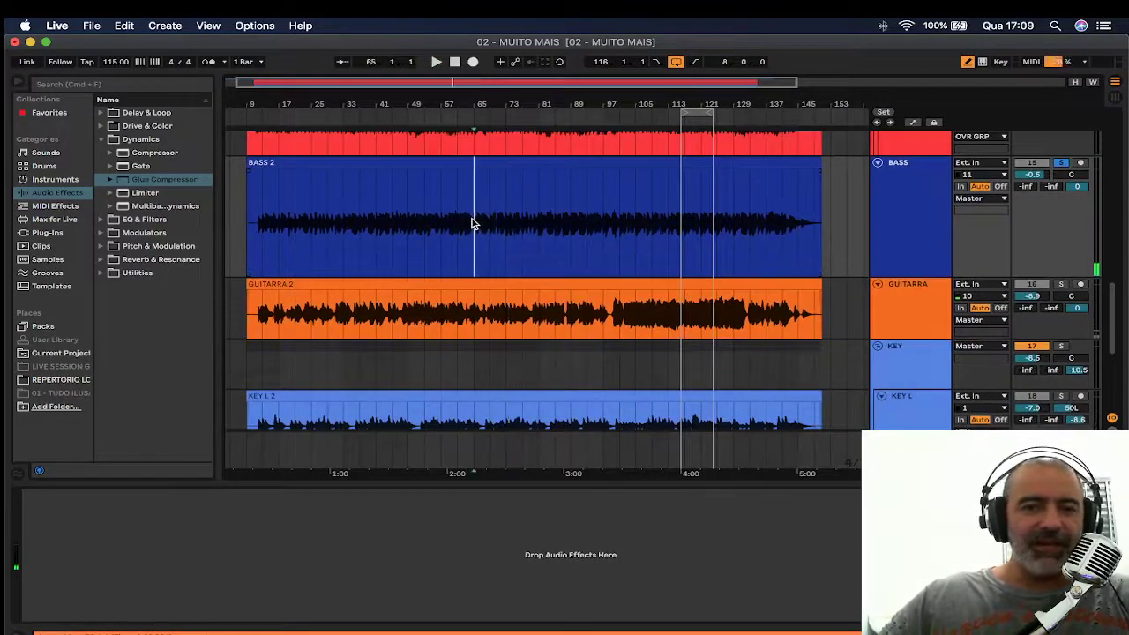
key(space)
Step: Solo the BB track in the DRUMS group together with the bass during playback
scroll(542, 222, up, 3)
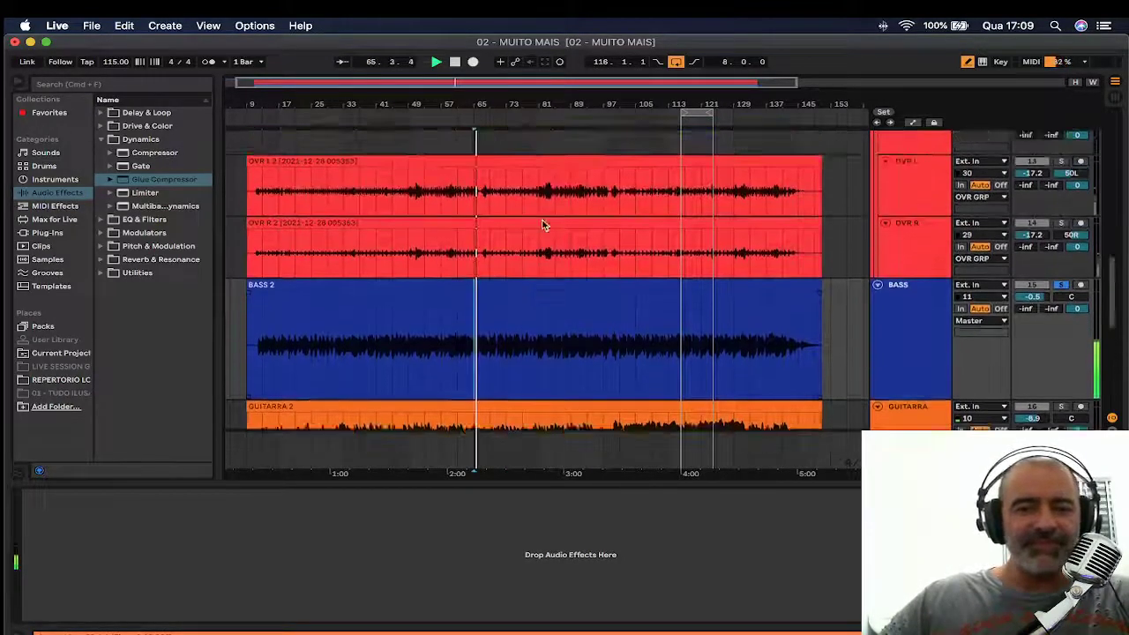
scroll(541, 222, up, 5)
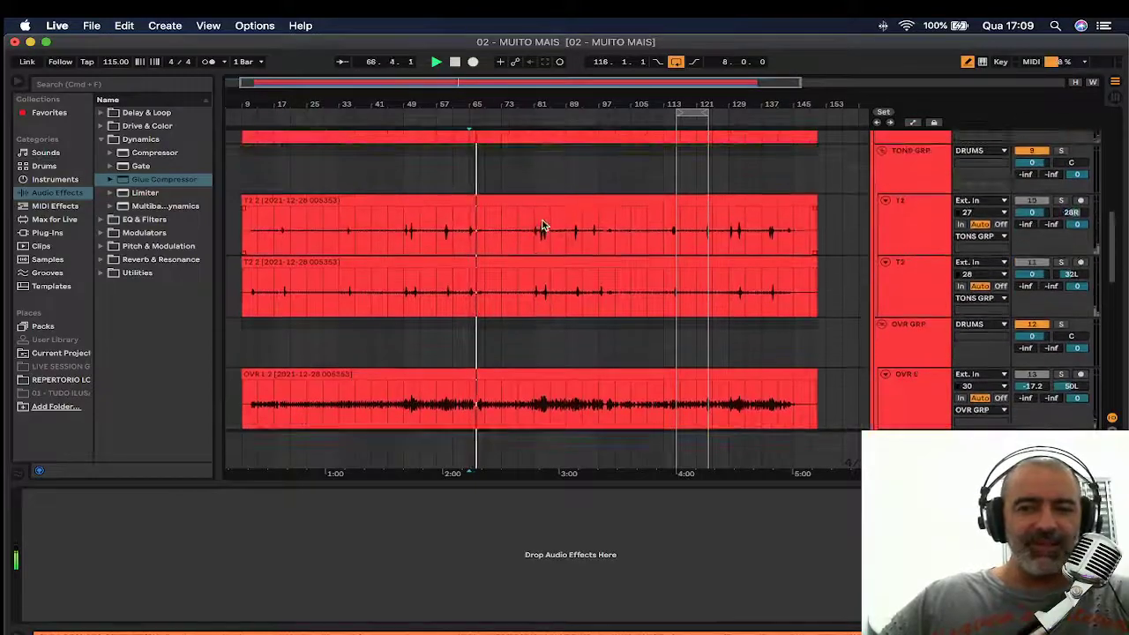
scroll(591, 225, up, 4)
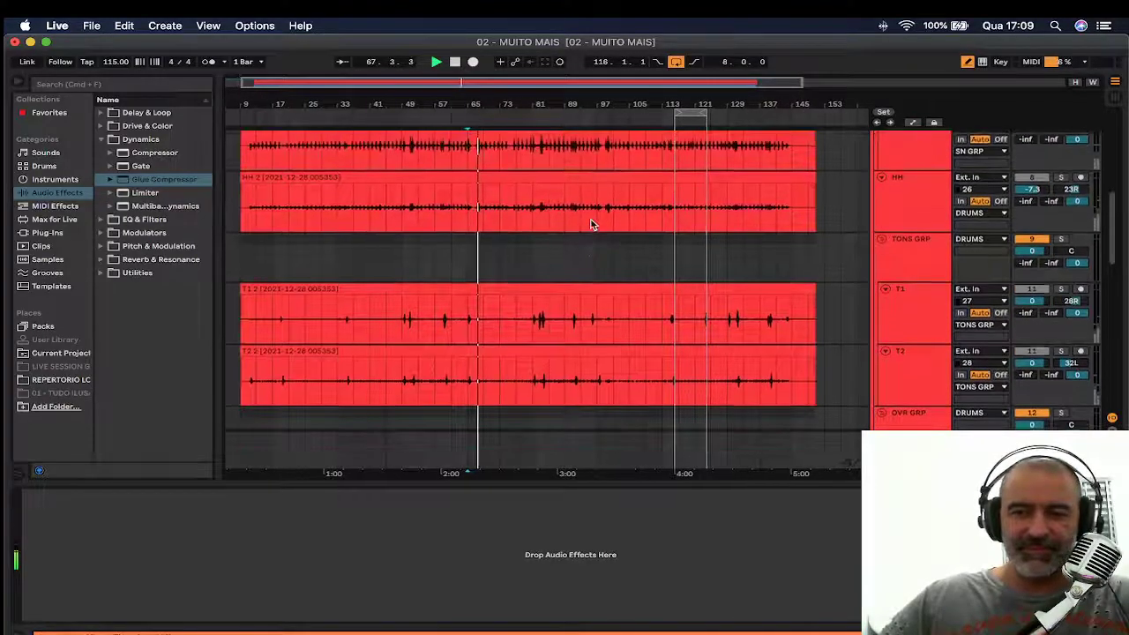
scroll(591, 223, up, 5)
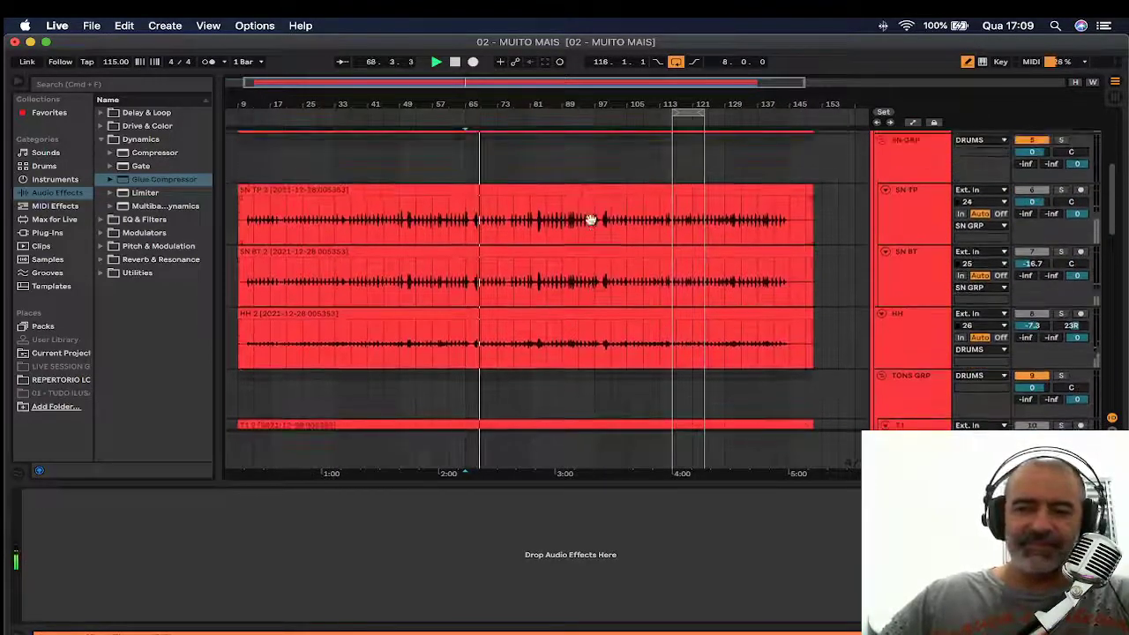
scroll(591, 220, up, 4)
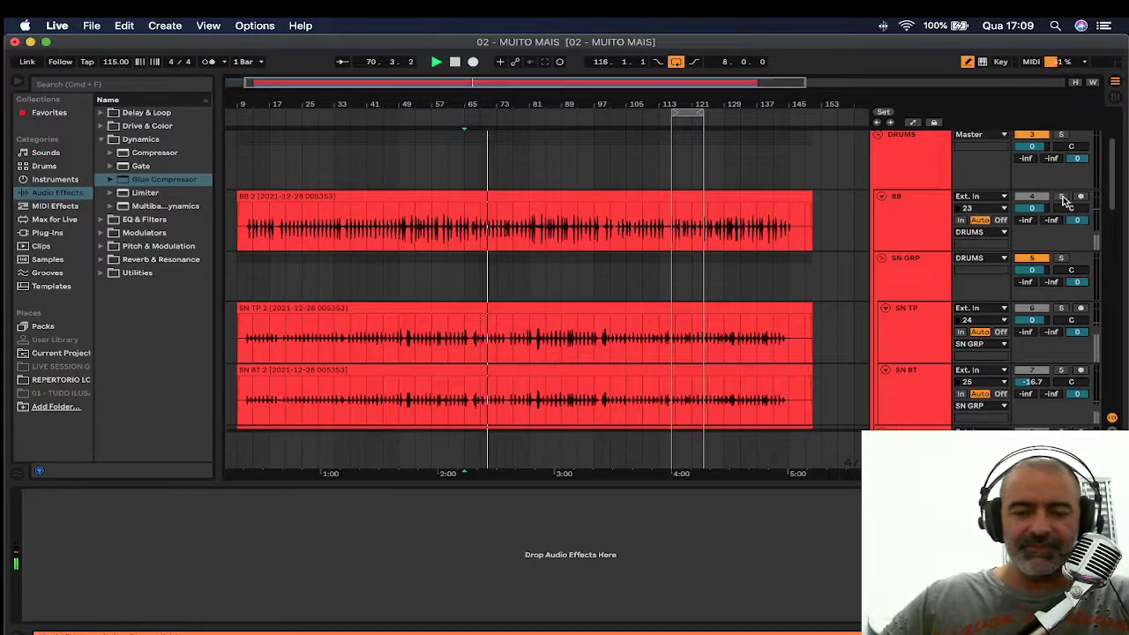
click(1062, 197)
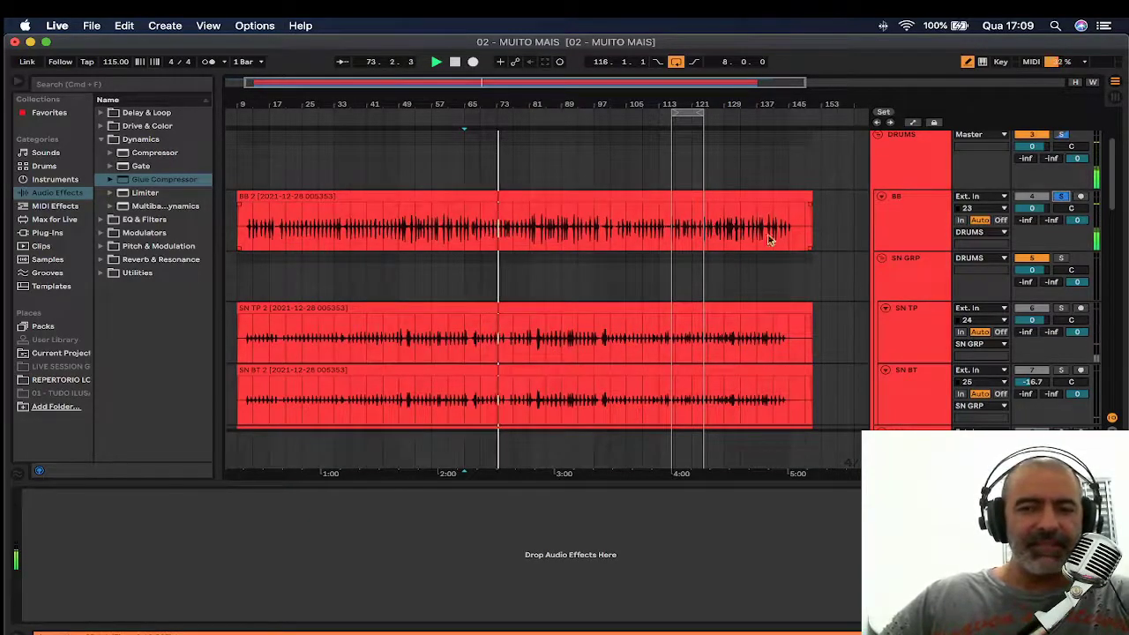
Step: Raise the BB track's volume to 2.8 dB
scroll(677, 253, down, 5)
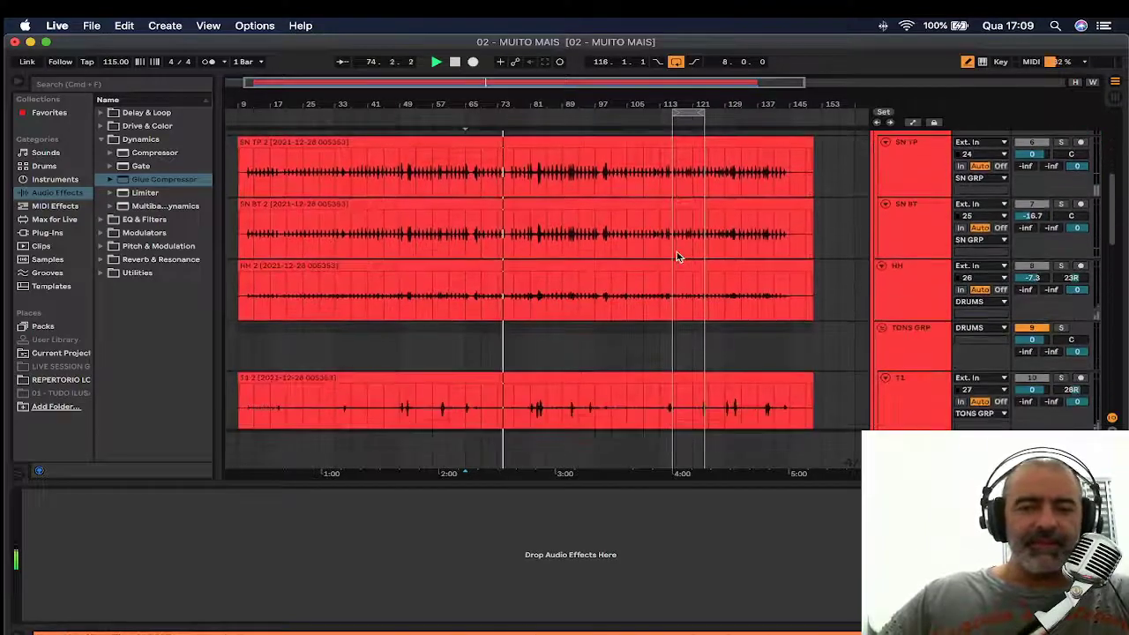
scroll(676, 255, up, 3)
scroll(677, 256, down, 3)
scroll(676, 256, up, 4)
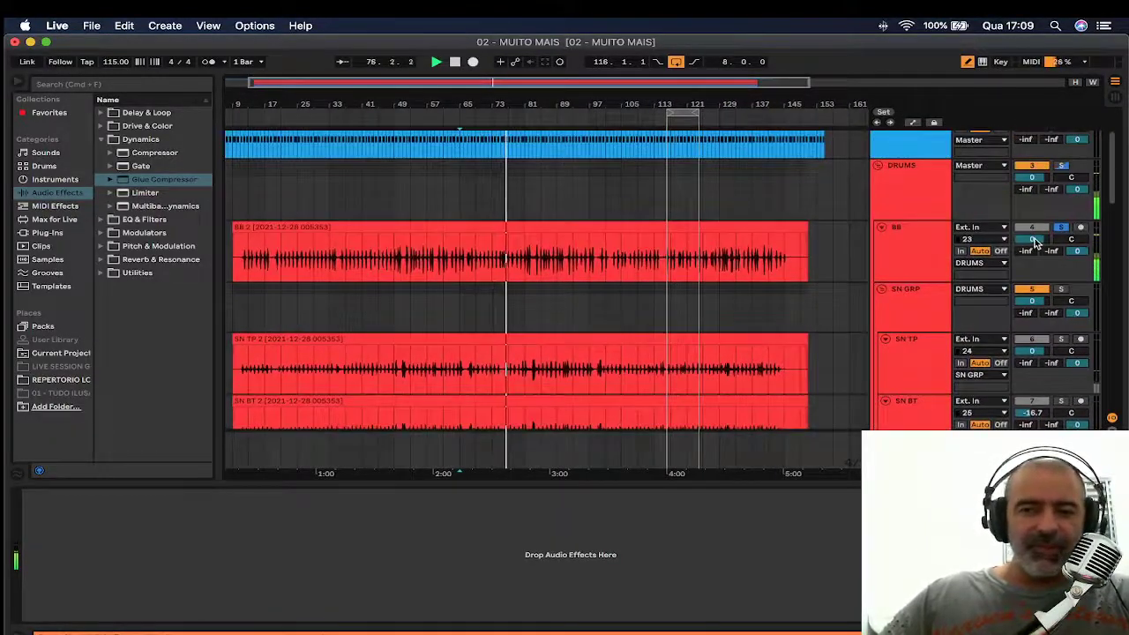
drag(1037, 244, 1054, 219)
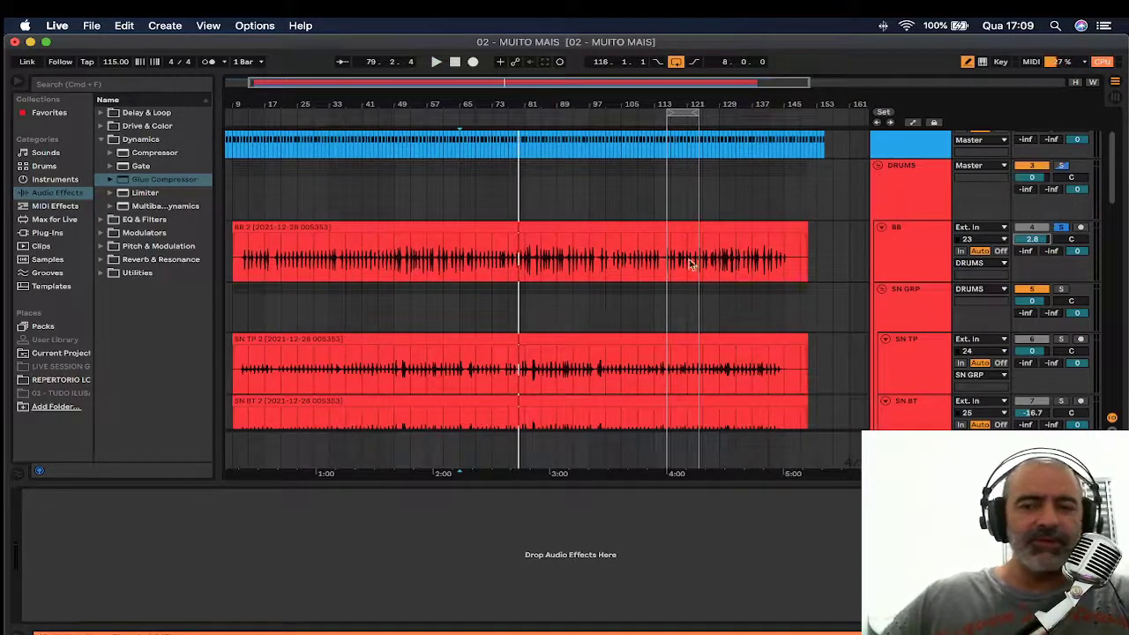
Step: Add a Glue Compressor from the Dynamics audio effects to the BASS track
scroll(505, 280, down, 5)
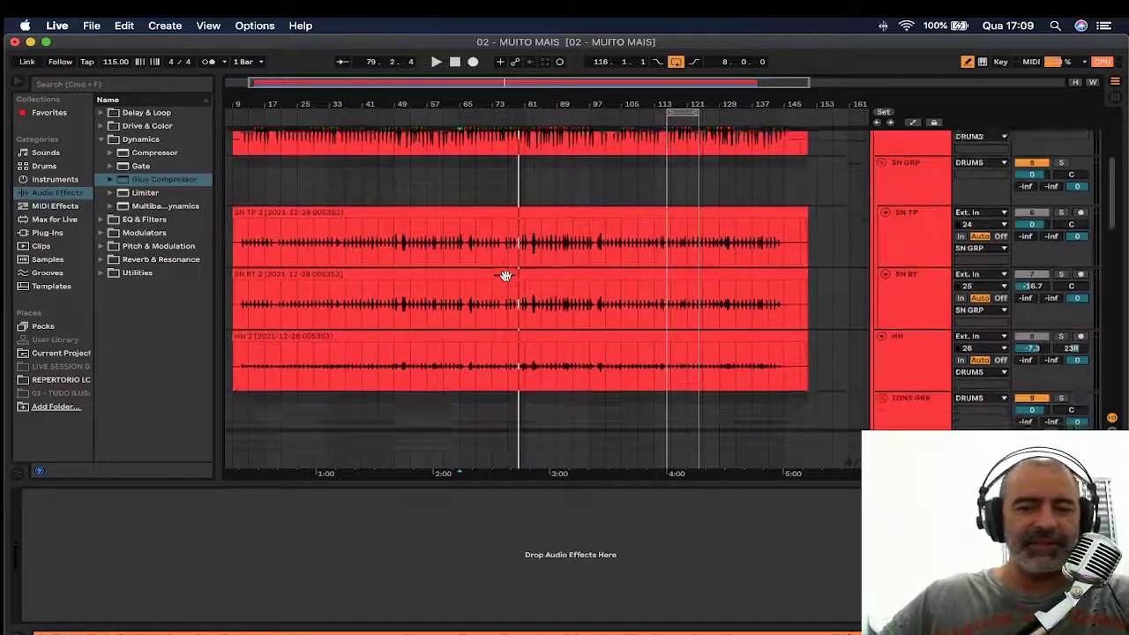
scroll(505, 276, down, 4)
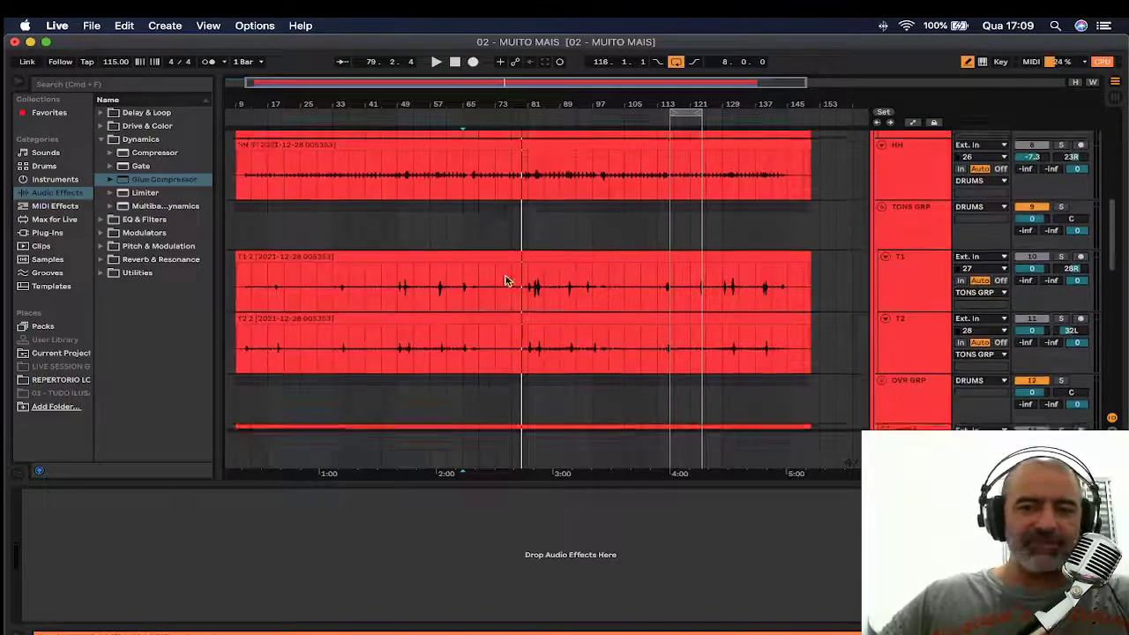
scroll(505, 276, up, 4)
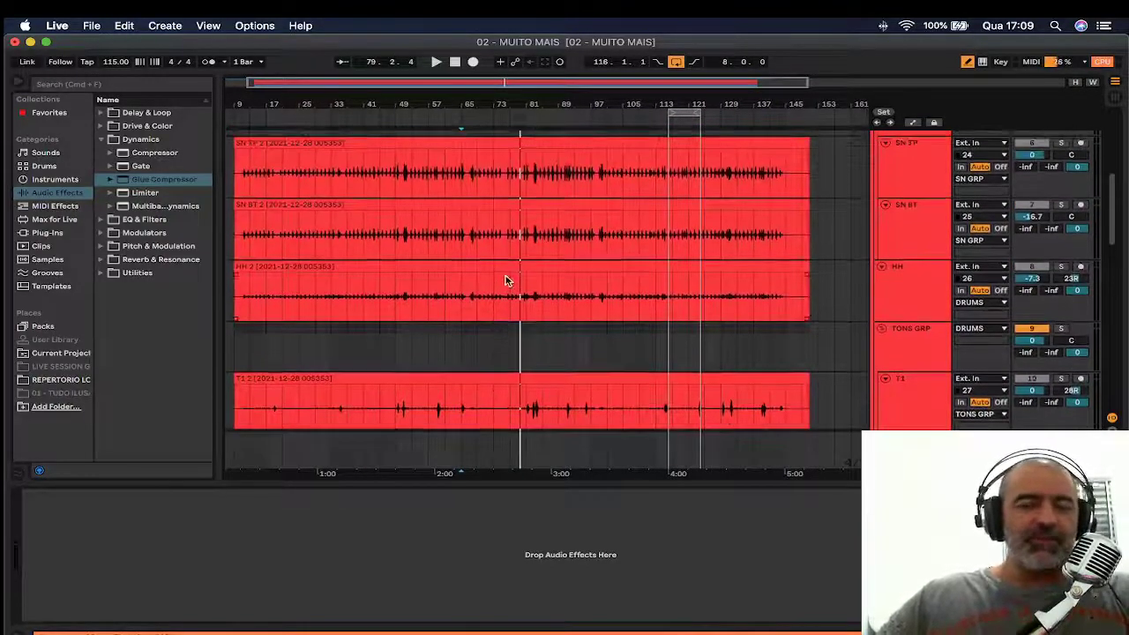
scroll(506, 280, down, 3)
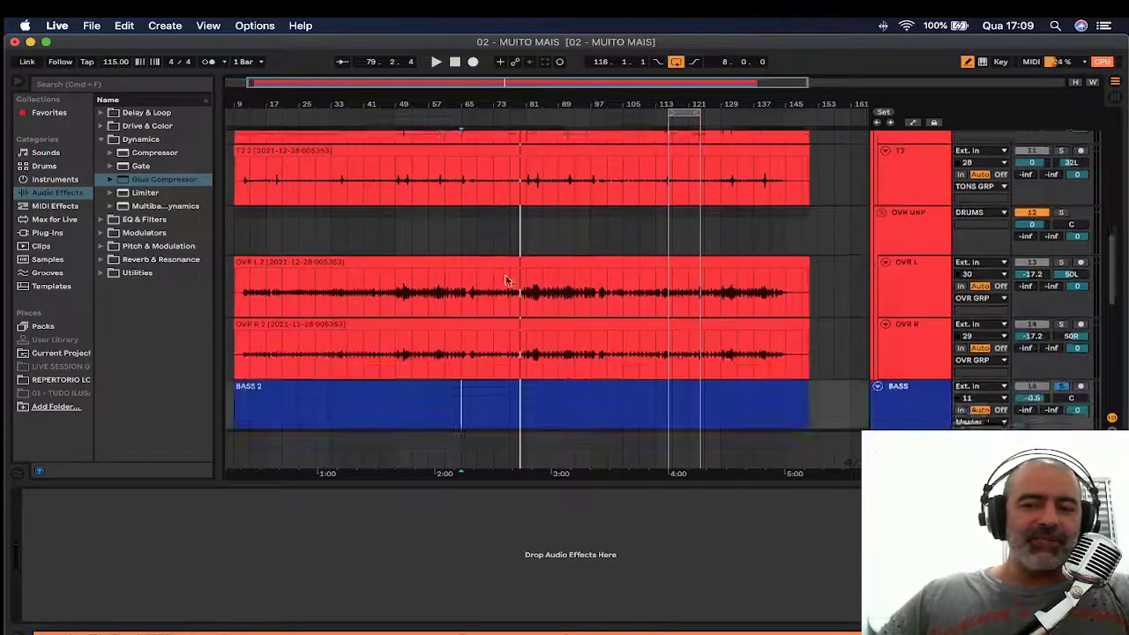
scroll(505, 276, down, 10)
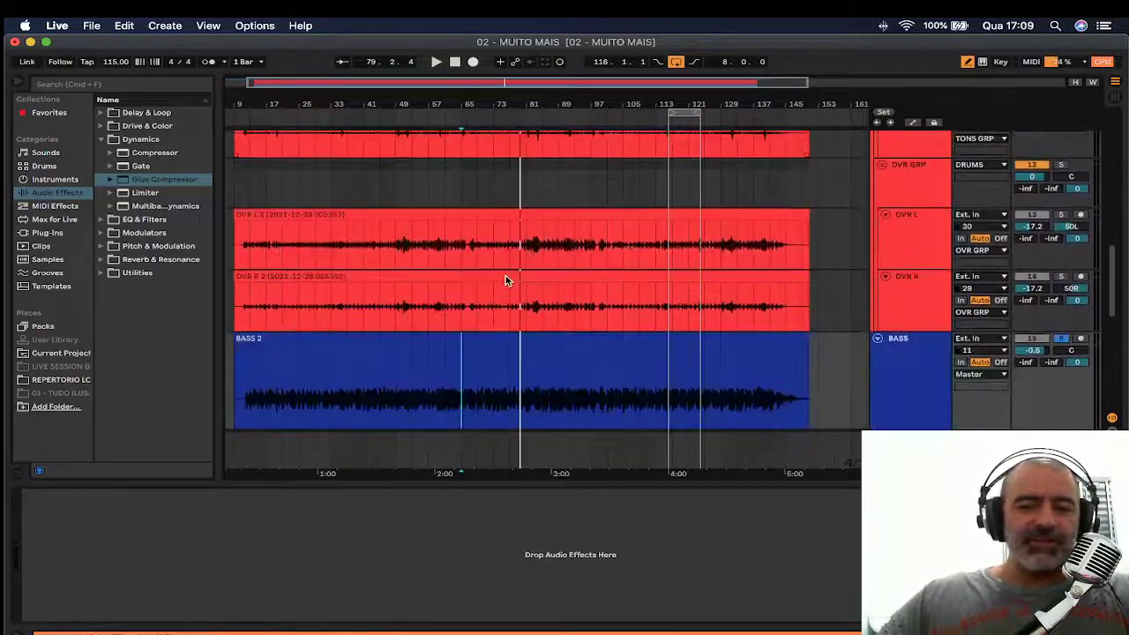
click(906, 289)
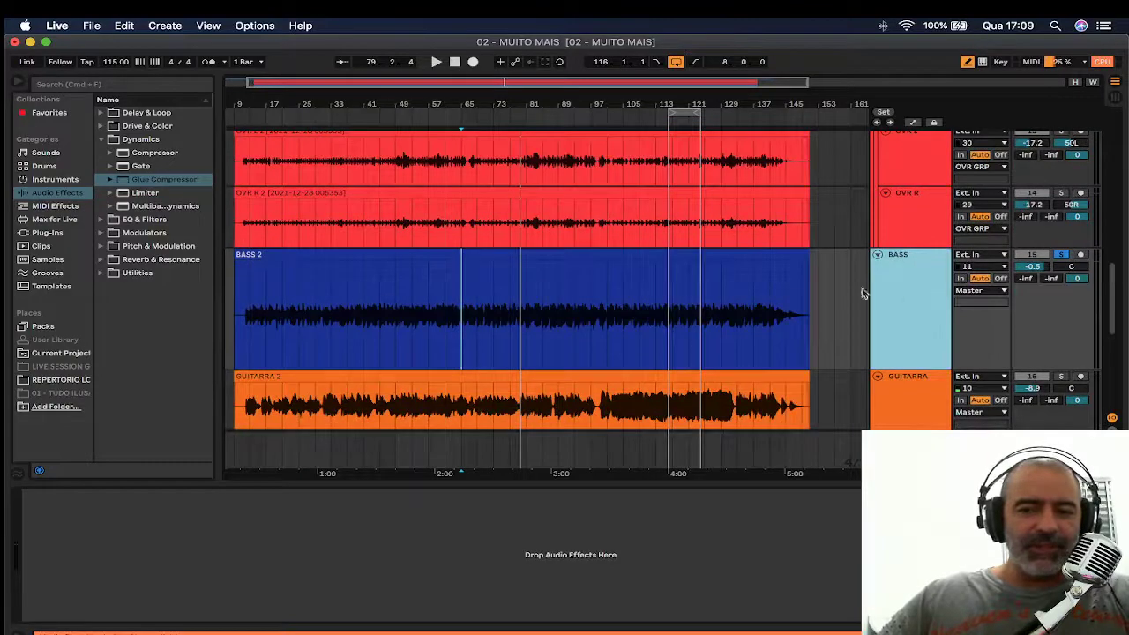
click(150, 180)
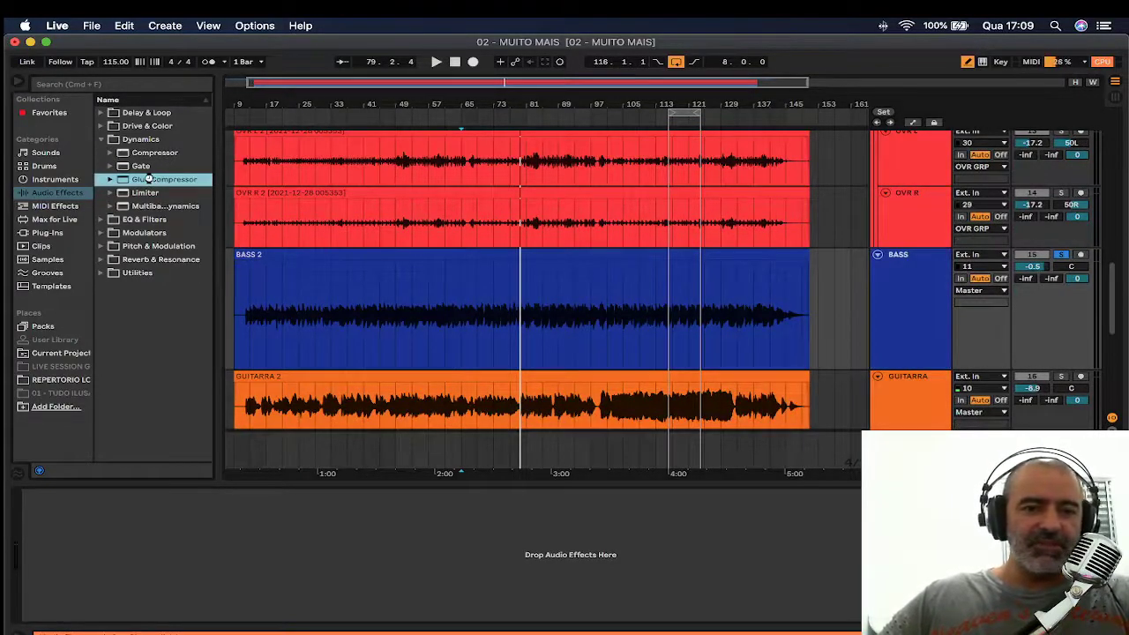
double_click(152, 182)
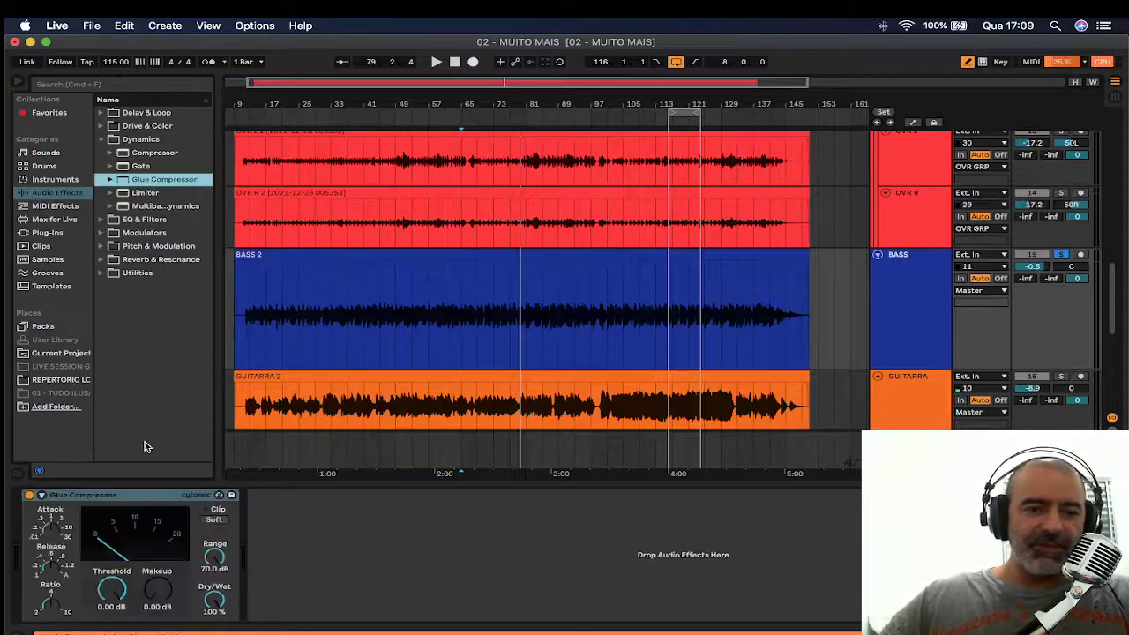
Step: Expand the Glue Compressor's sidechain section, enable Sidechain, and set its audio source to BB
click(134, 504)
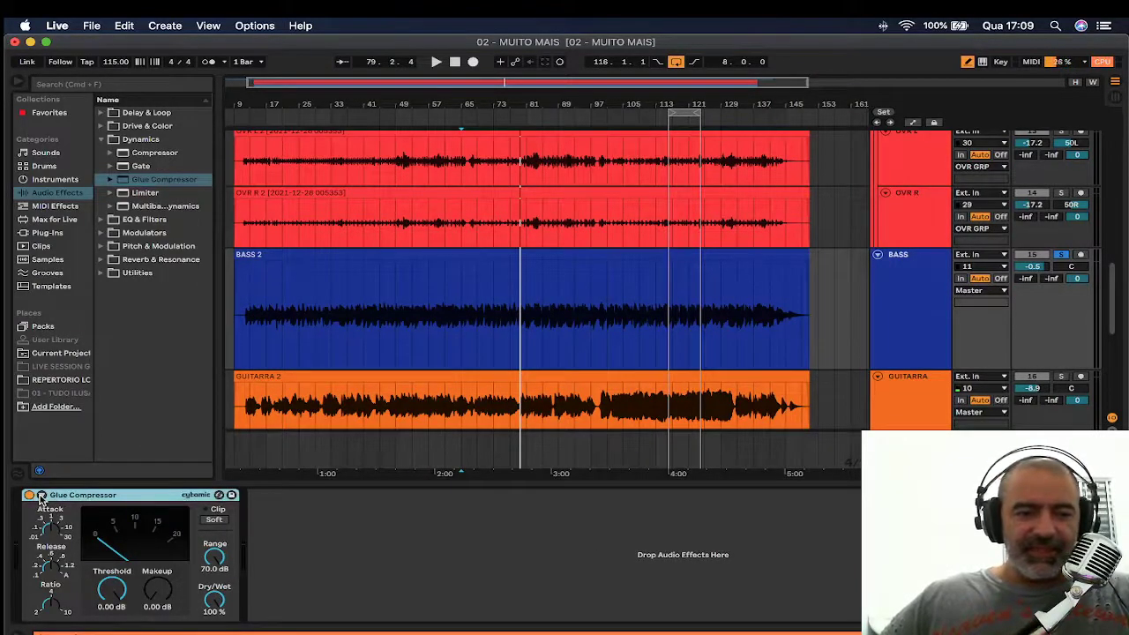
click(40, 496)
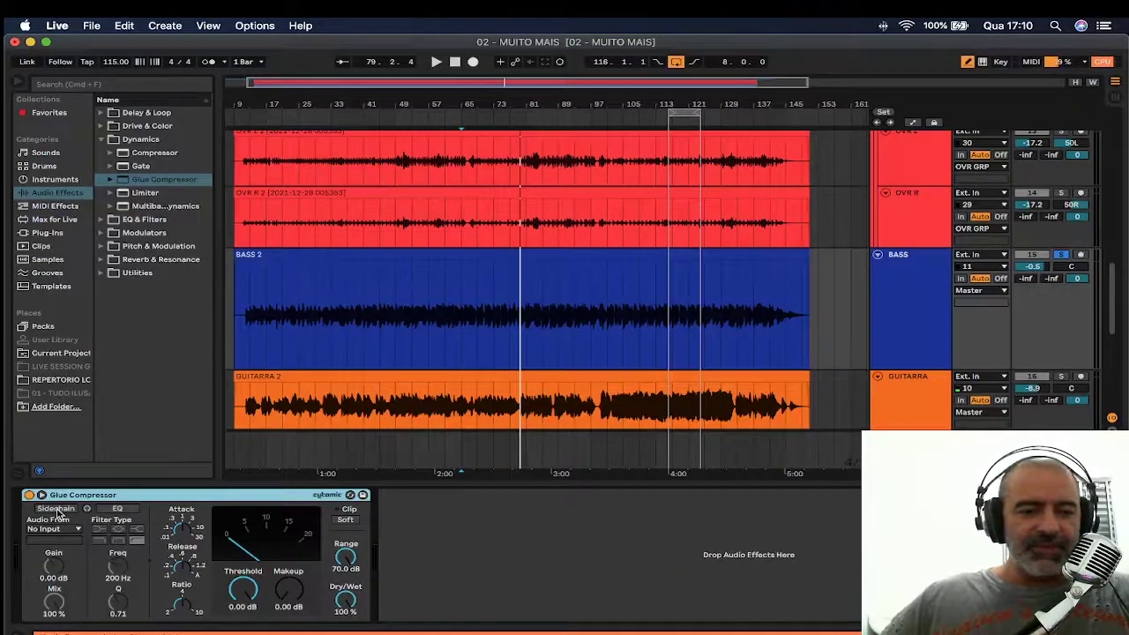
click(57, 510)
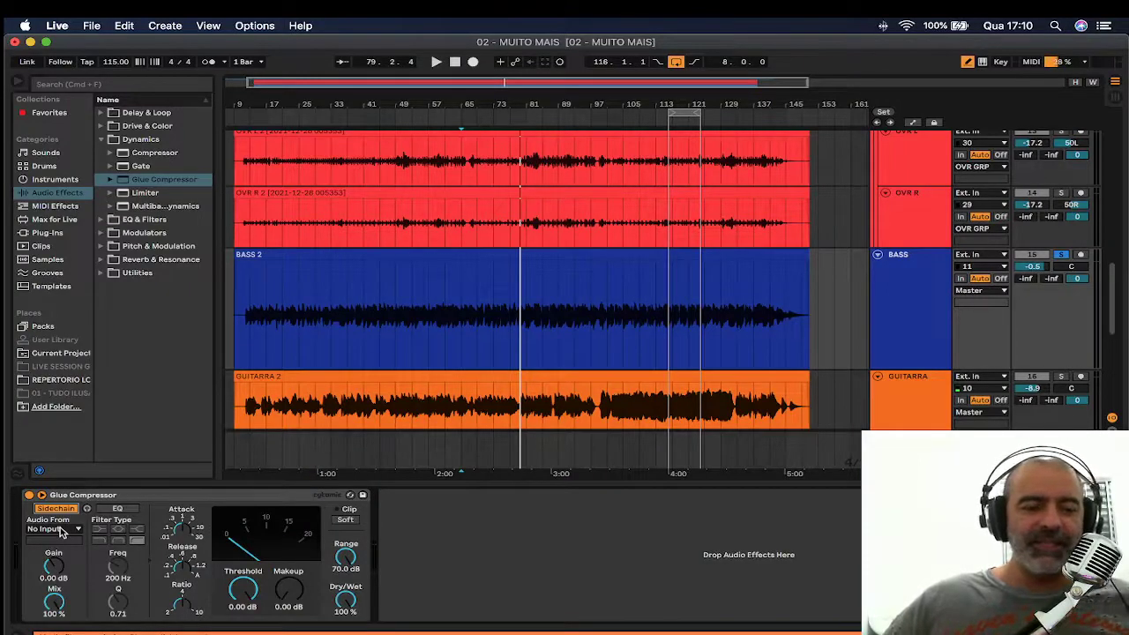
click(63, 529)
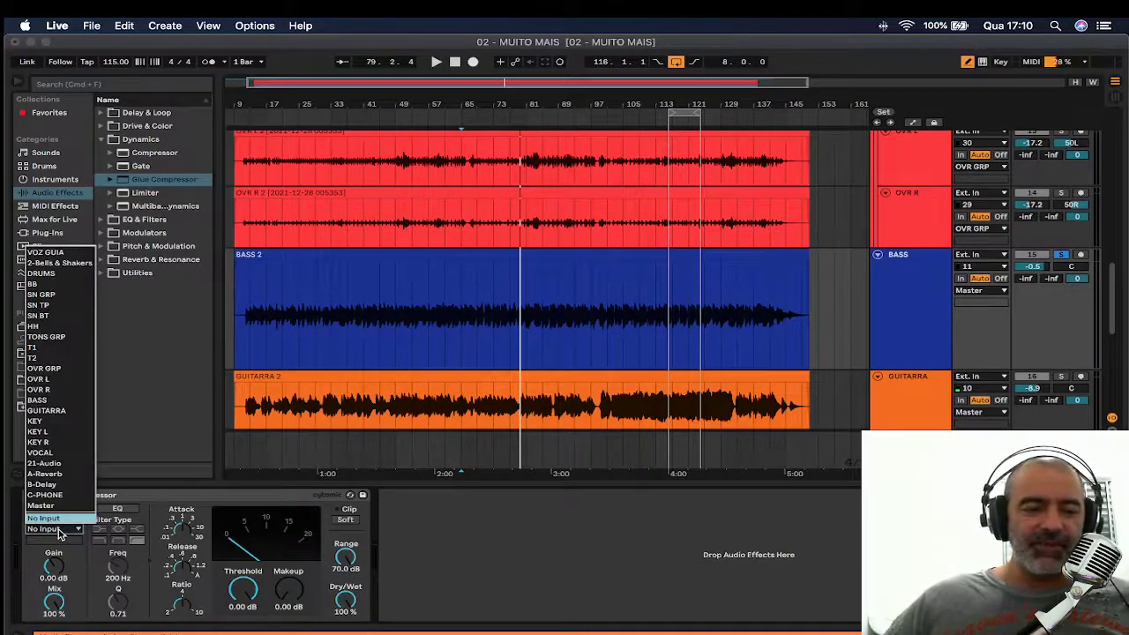
click(52, 284)
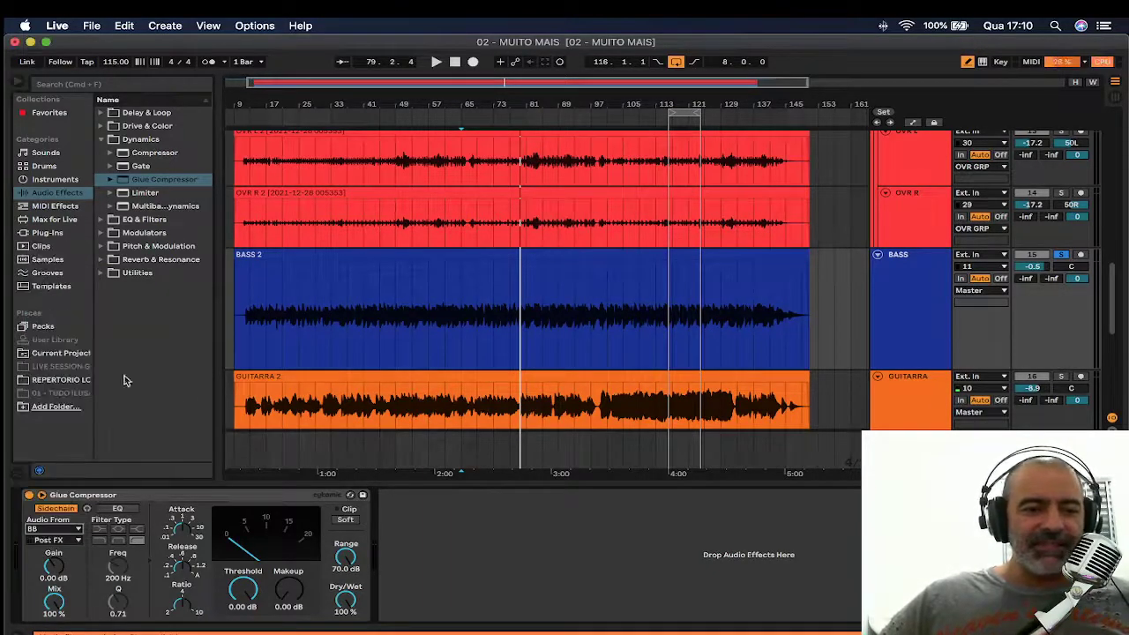
Step: Play the bass from bar 65 and set the Glue Compressor's threshold to -21.9 dB by ear
key(space)
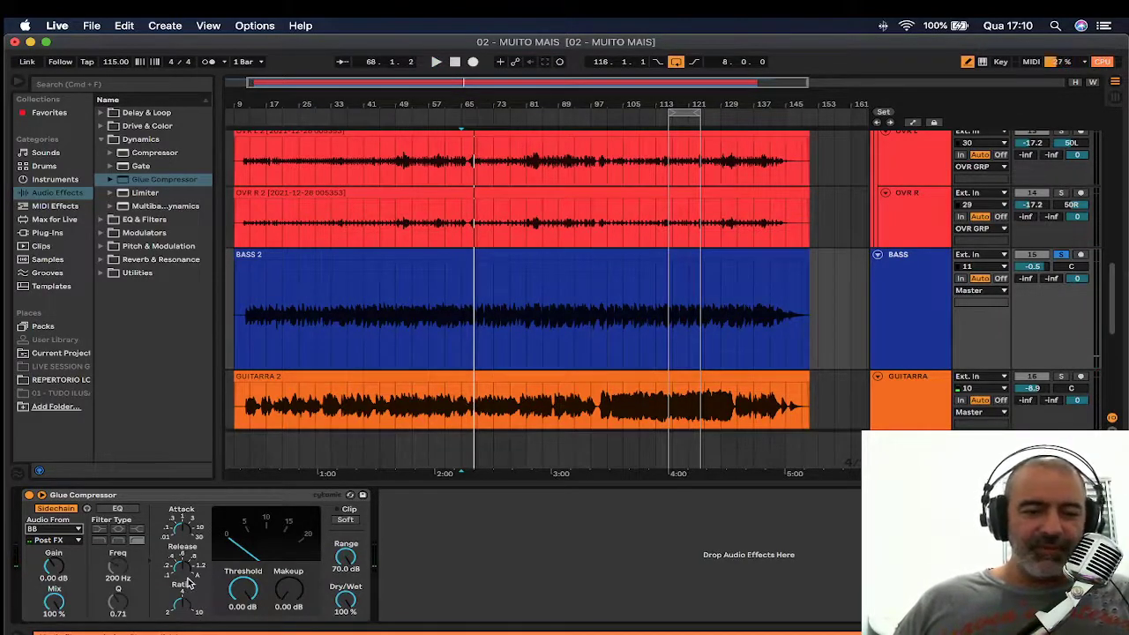
click(185, 531)
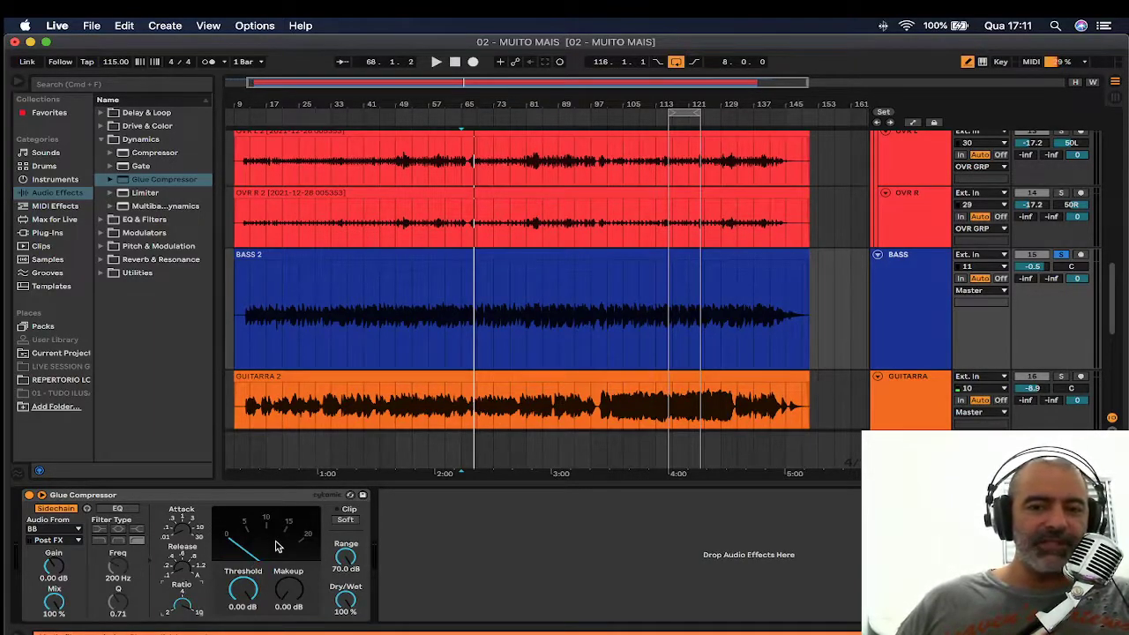
key(space)
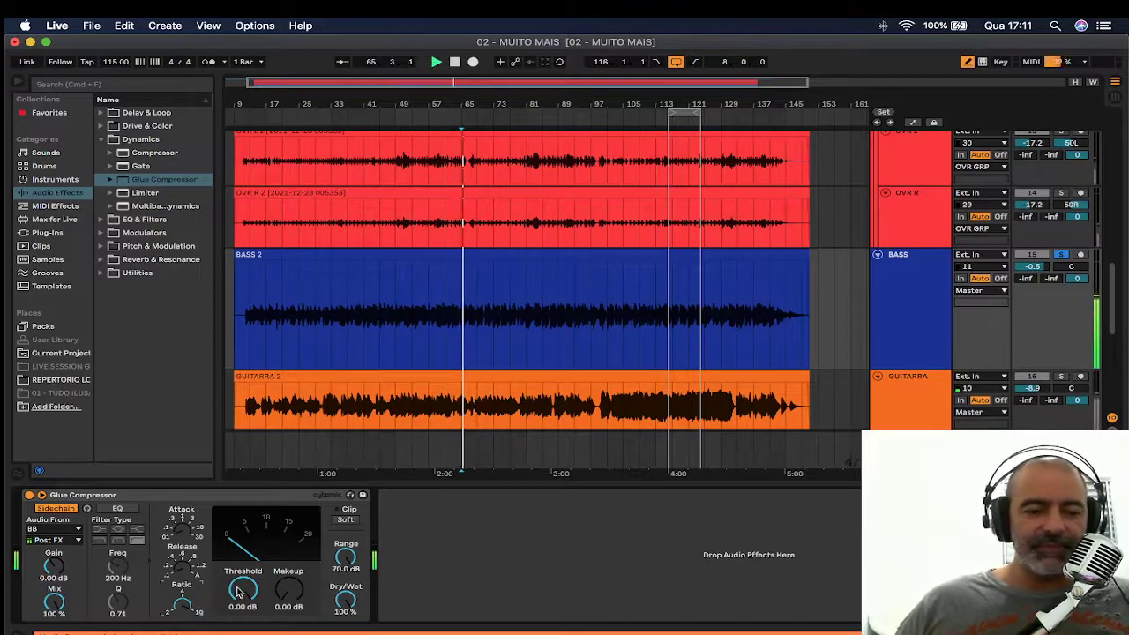
drag(245, 587, 245, 623)
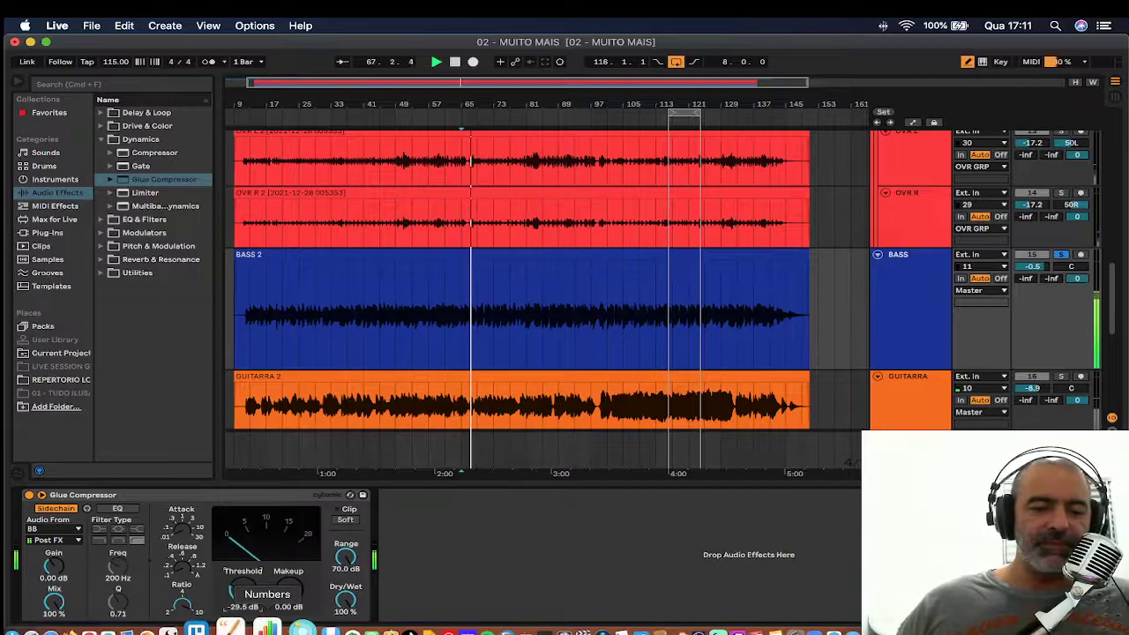
drag(249, 584, 248, 596)
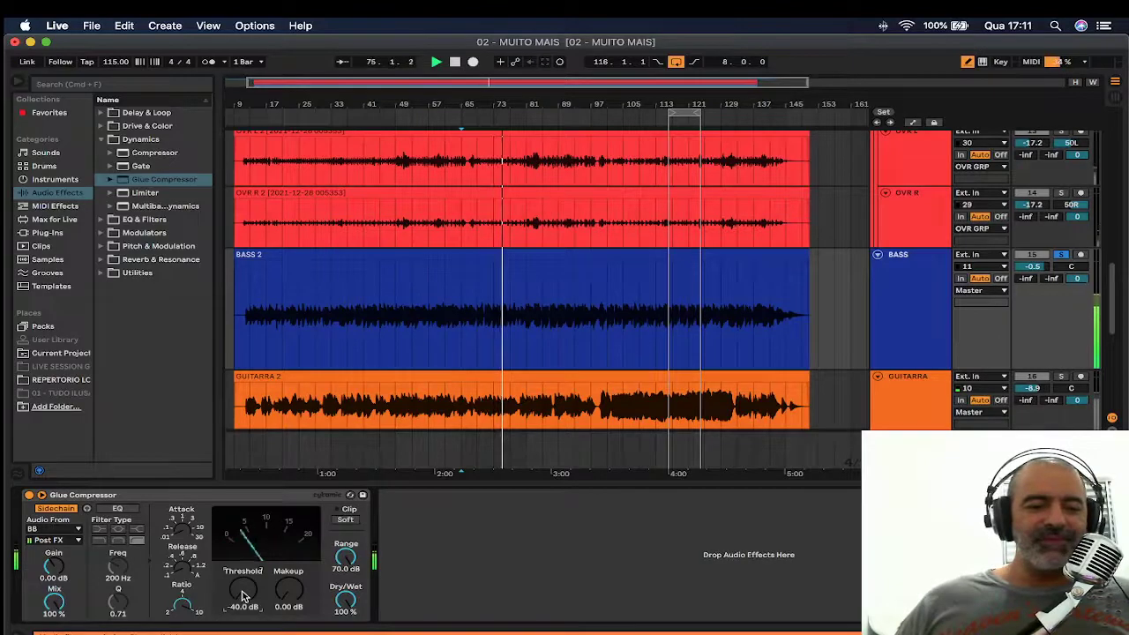
mouse_move(245, 598)
mouse_down()
mouse_move(238, 570)
mouse_move(250, 594)
mouse_up()
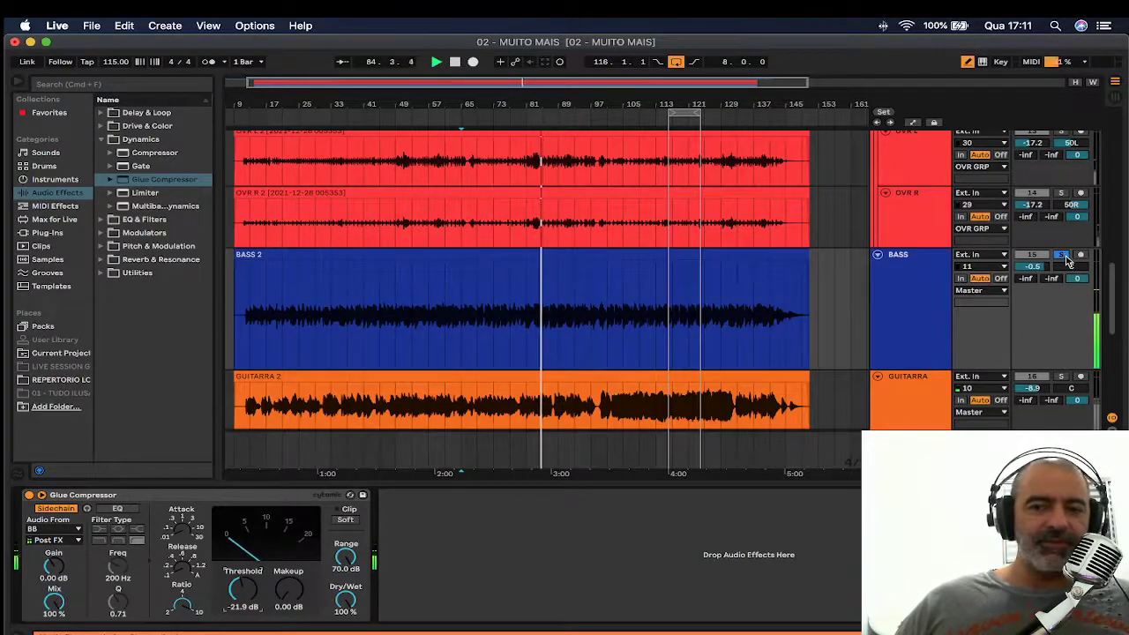
Step: Clear the solos on BASS and BB to hear the full mix, stop playback, and switch to Streamlabs Desktop
scroll(1065, 258, up, 10)
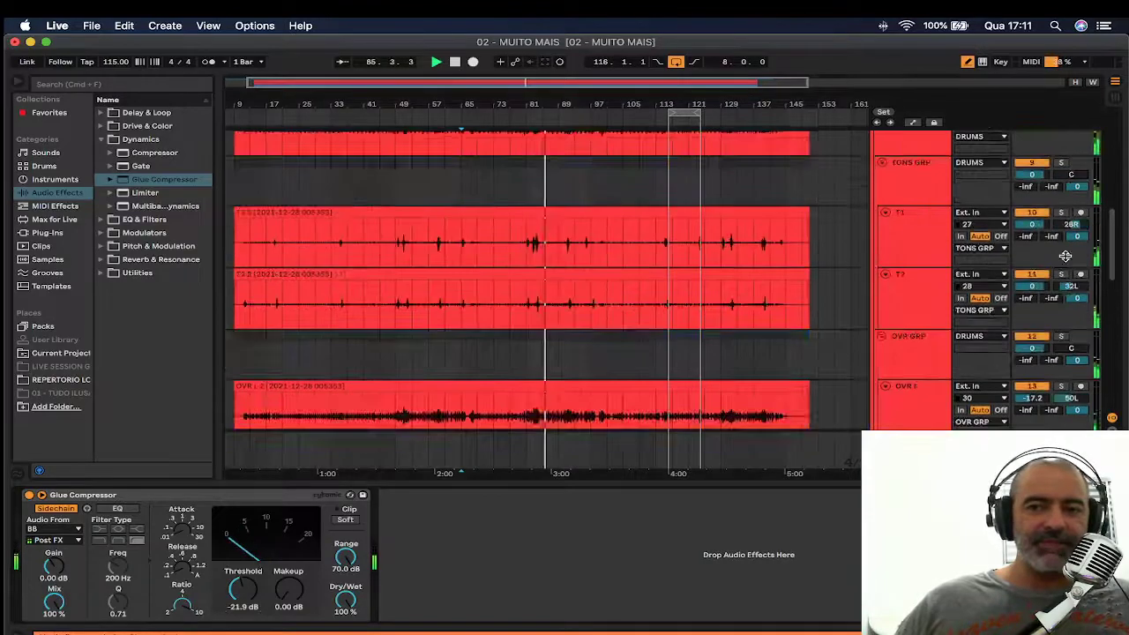
scroll(1066, 259, up, 8)
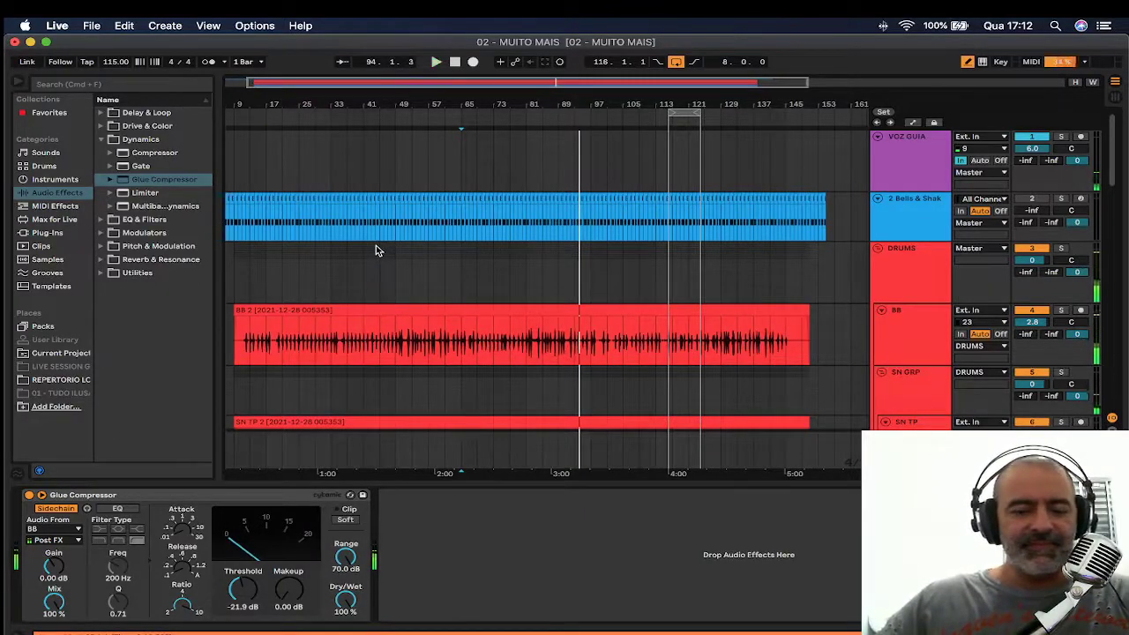
key(super+Tab)
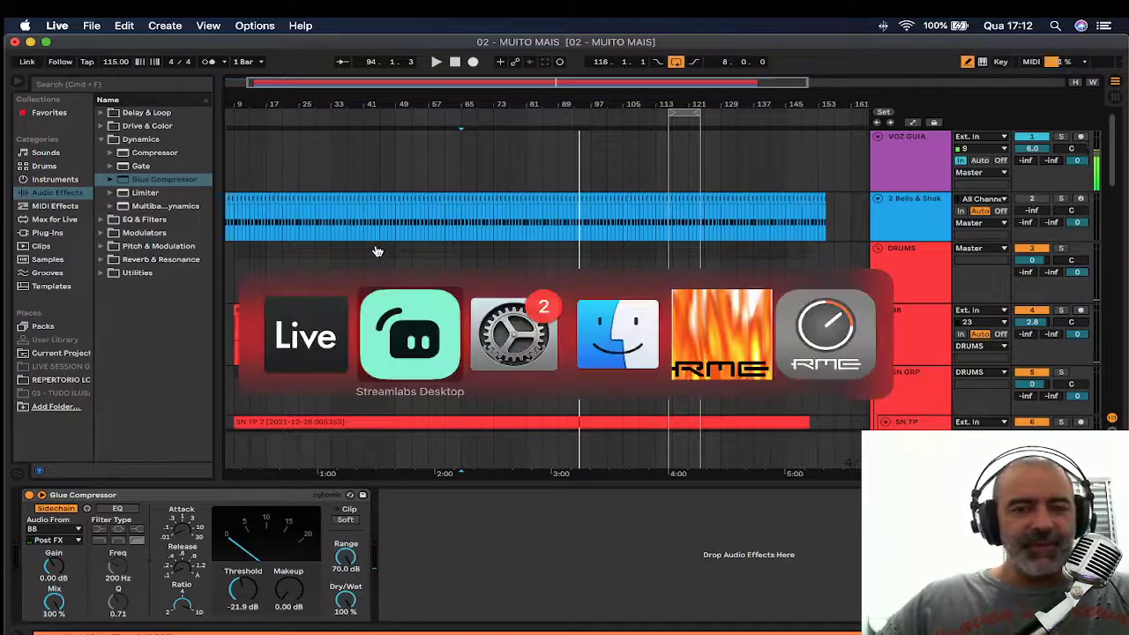